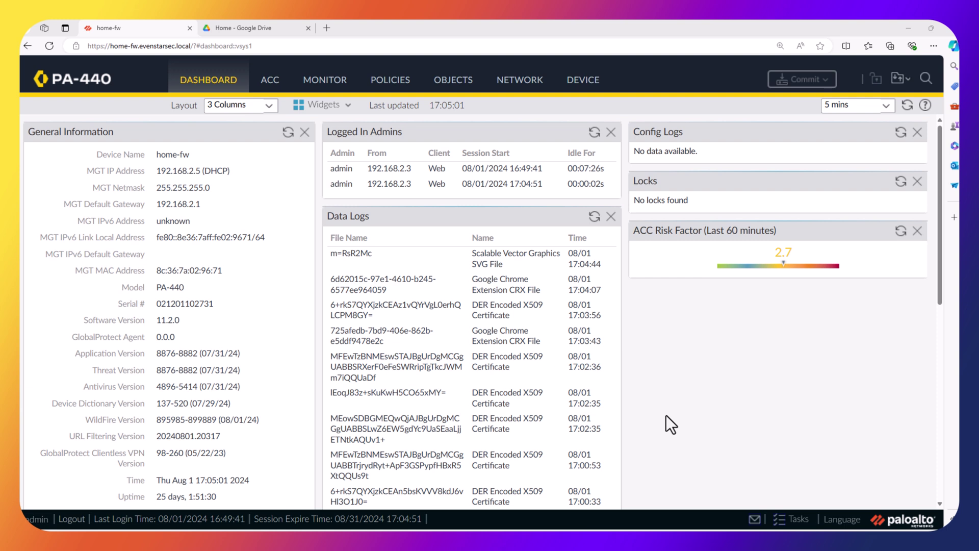
- Open the device's Setup > WildFire settings, with benign and grayware reporting enabled
left_click(586, 85)
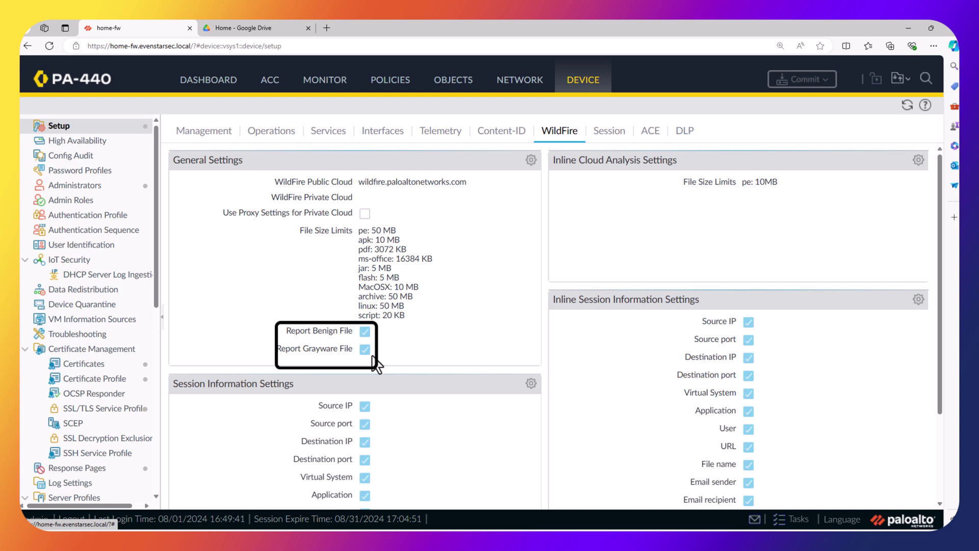
left_click(531, 160)
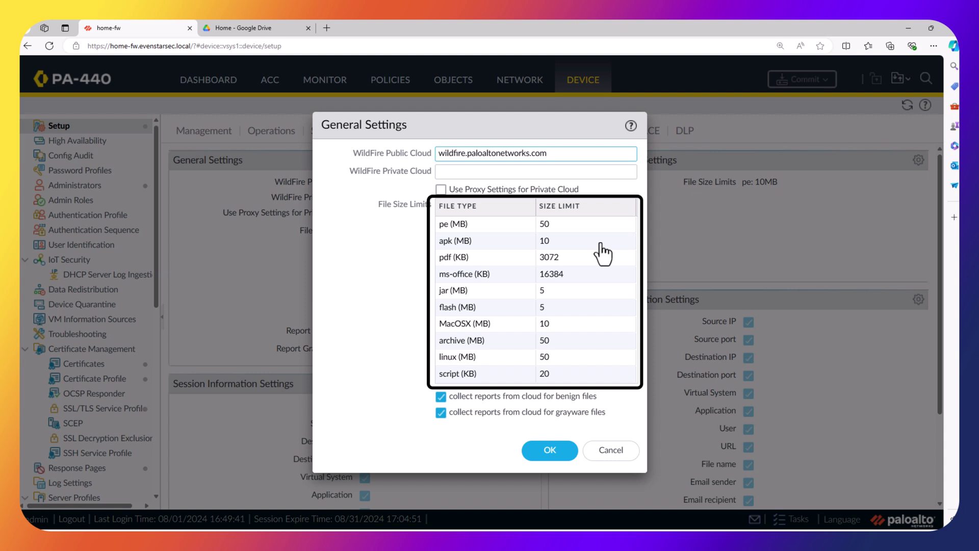
left_click(585, 224)
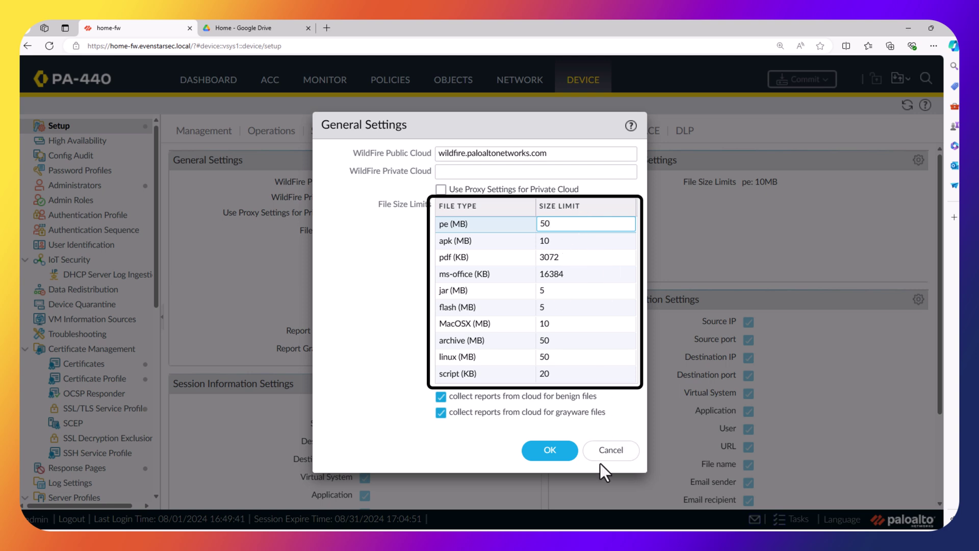
left_click(625, 457)
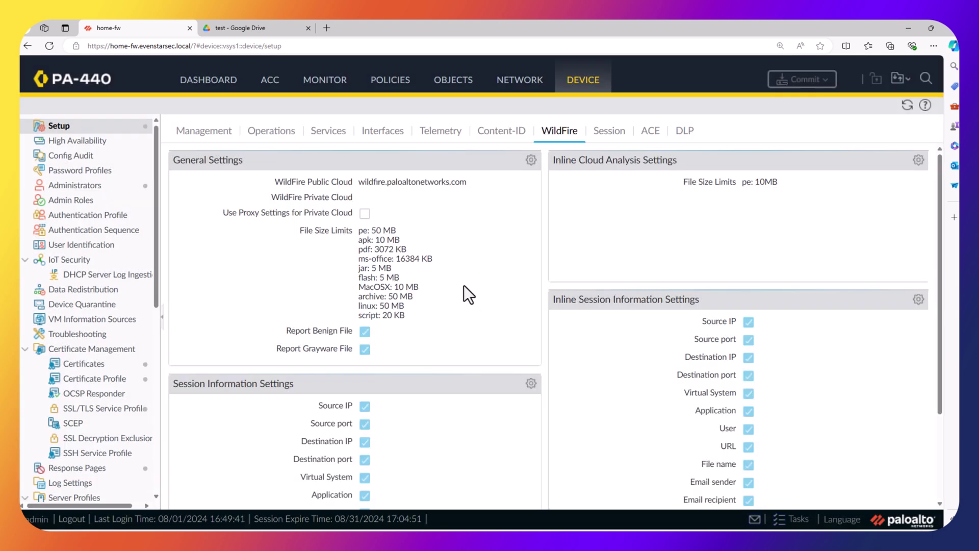
- Show the empty Drive 'test' folder and confirm its certificate issuer is decrypt.evenstarsec.local
left_click(247, 31)
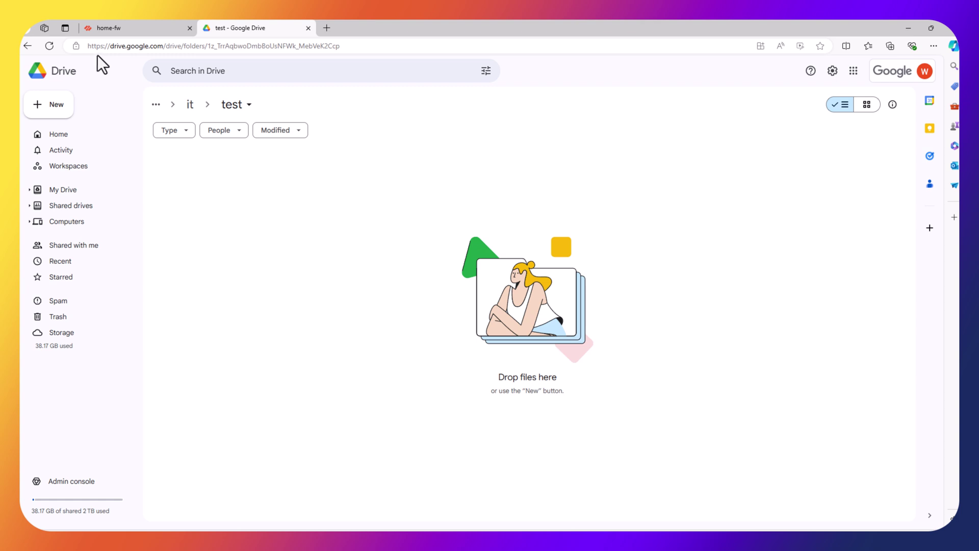
left_click(76, 45)
left_click(113, 84)
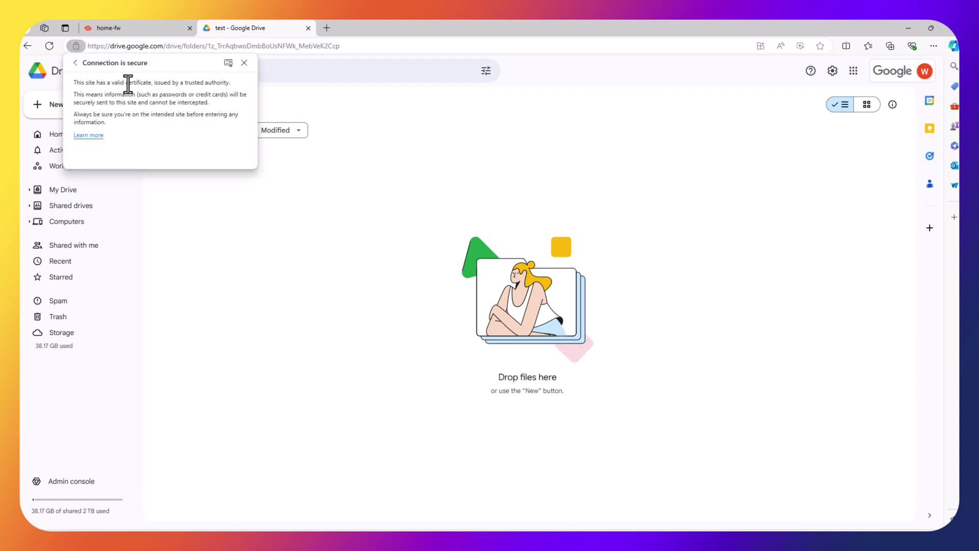
left_click(228, 62)
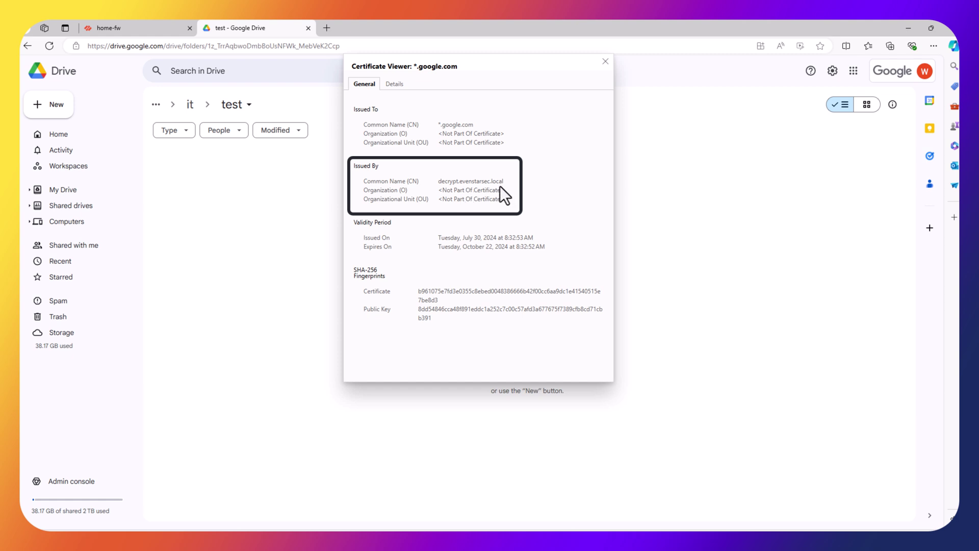
key("Escape")
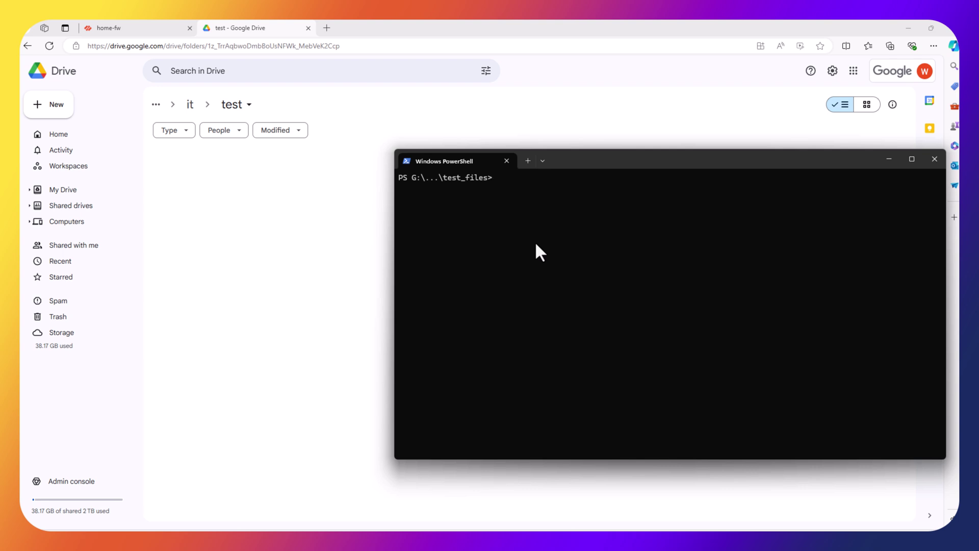
- List test_files with ls, showing Demo MSI, Jacksonville Map, Demo XLS and Demo DOC
type("ls")
key("Return")
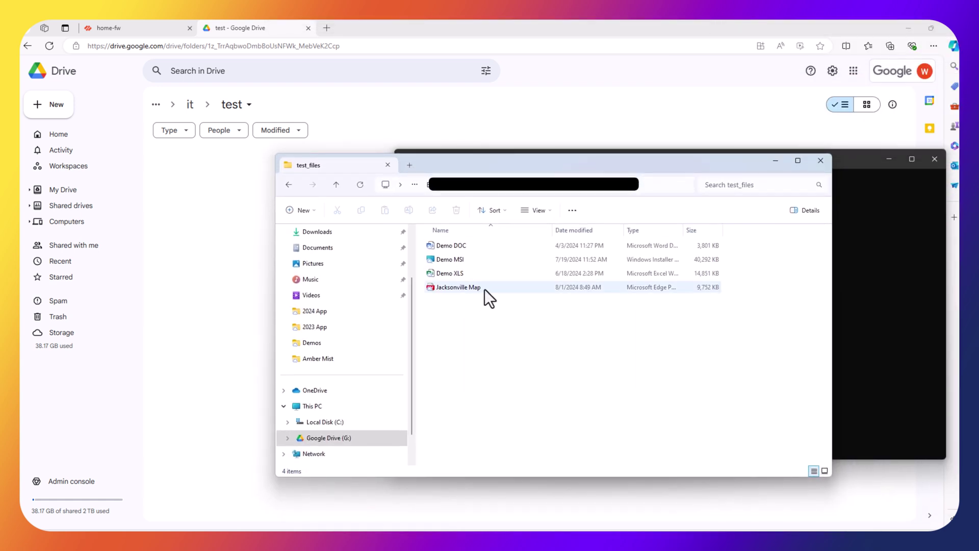
- View Jacksonville Map.pdf in Edge's PDF viewer, then close it and return to PowerShell
double_click(485, 289)
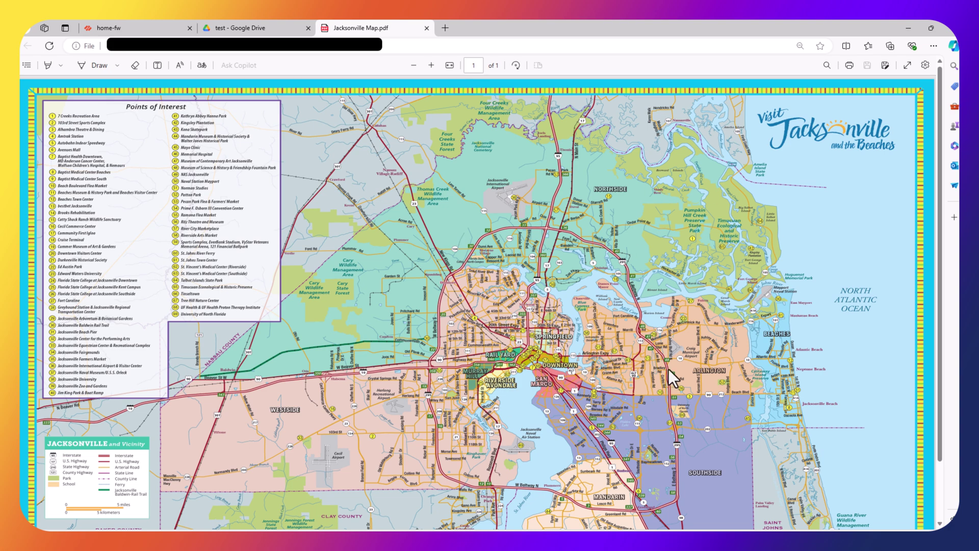
scroll(762, 308, "down", 2)
scroll(612, 295, "up", 1)
scroll(612, 296, "up", 1)
left_click(427, 28)
key("alt+Tab")
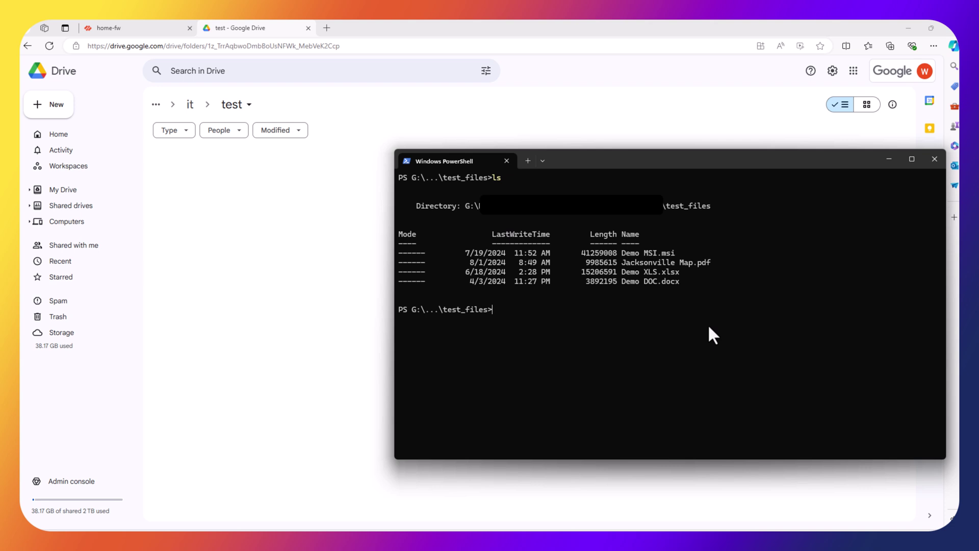
- Compute the SHA256 hash of '.\Jacksonville Map.pdf' with Get-FileHash
type("Get-FileHash -Path Ja")
key("Tab")
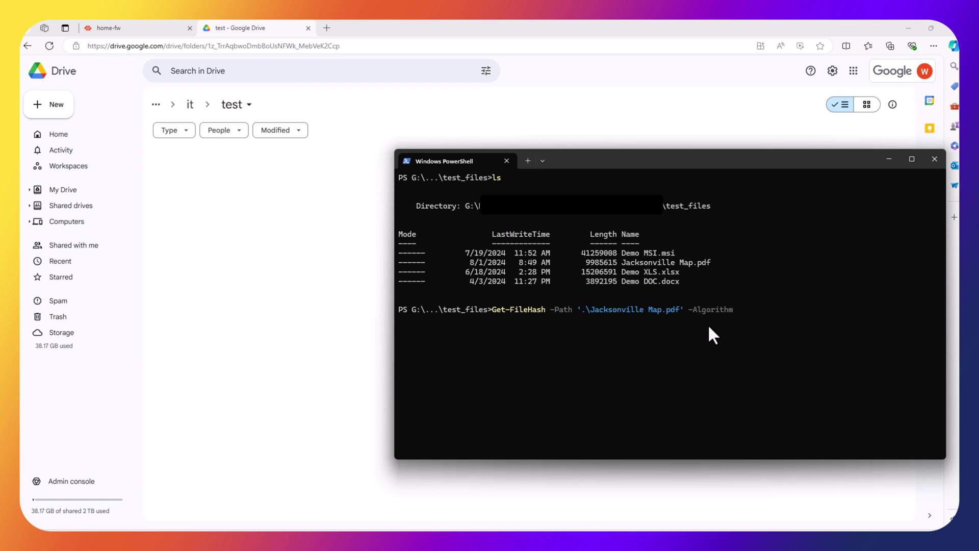
type("SHA256")
key("Return")
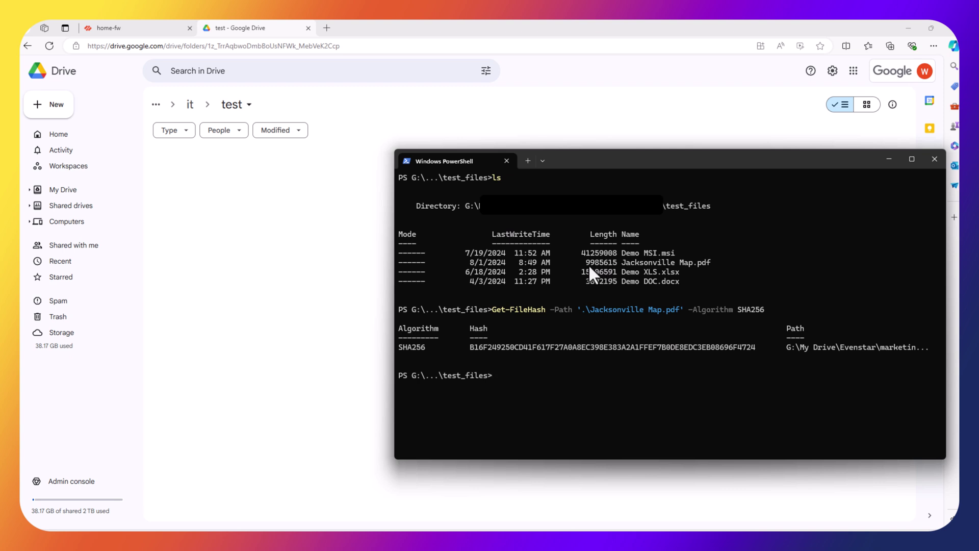
- Raise the WildFire pdf file size limit from 3072 KB to 15000 KB
left_click(111, 29)
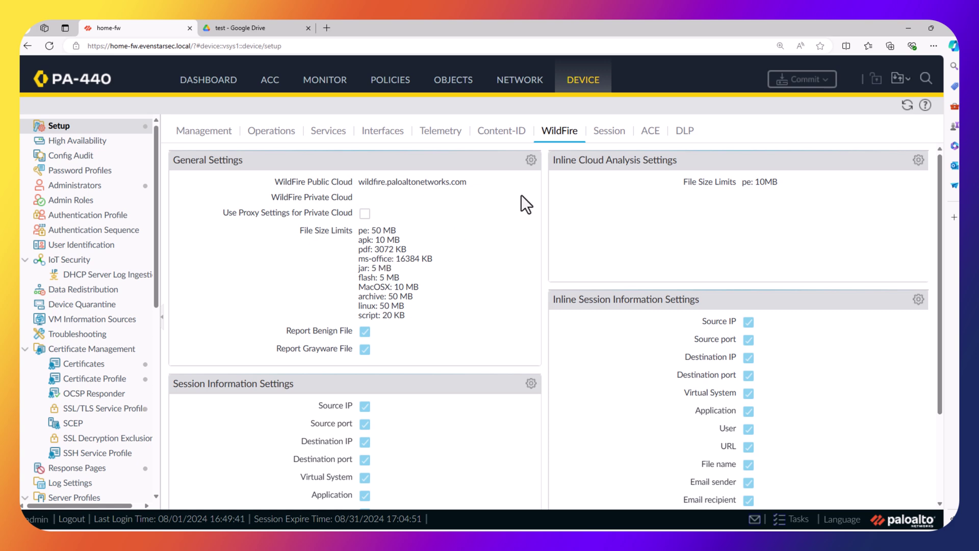
left_click(530, 160)
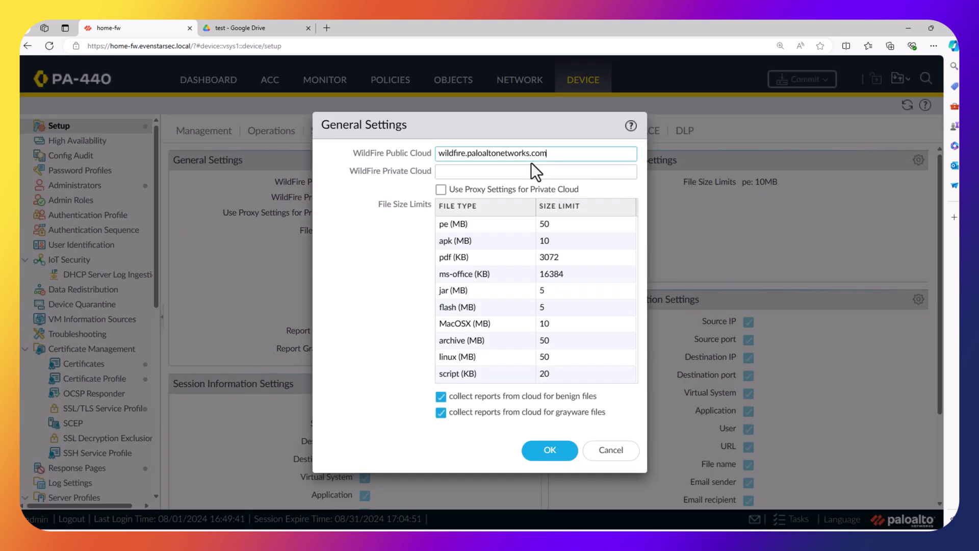
left_click(557, 258)
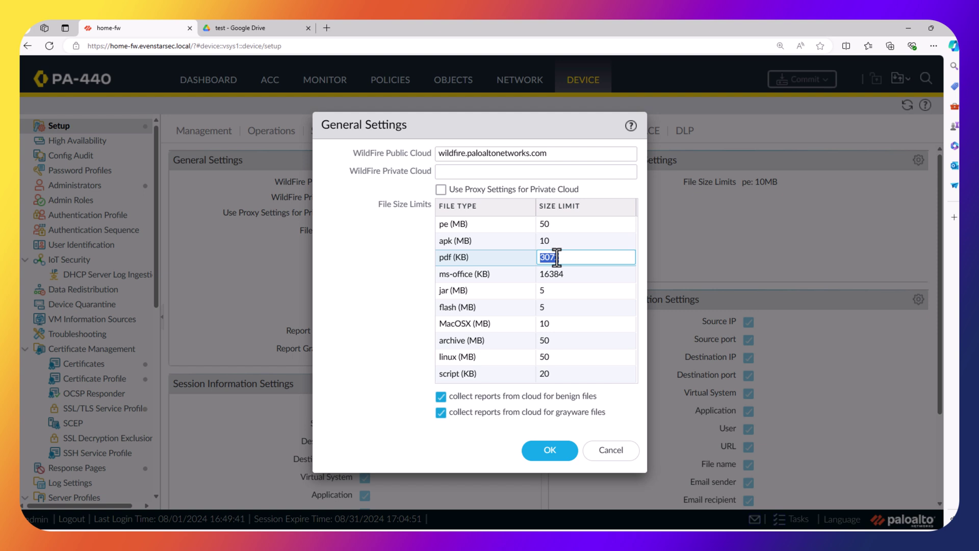
type("14")
key("BackSpace")
type("5000")
left_click(550, 450)
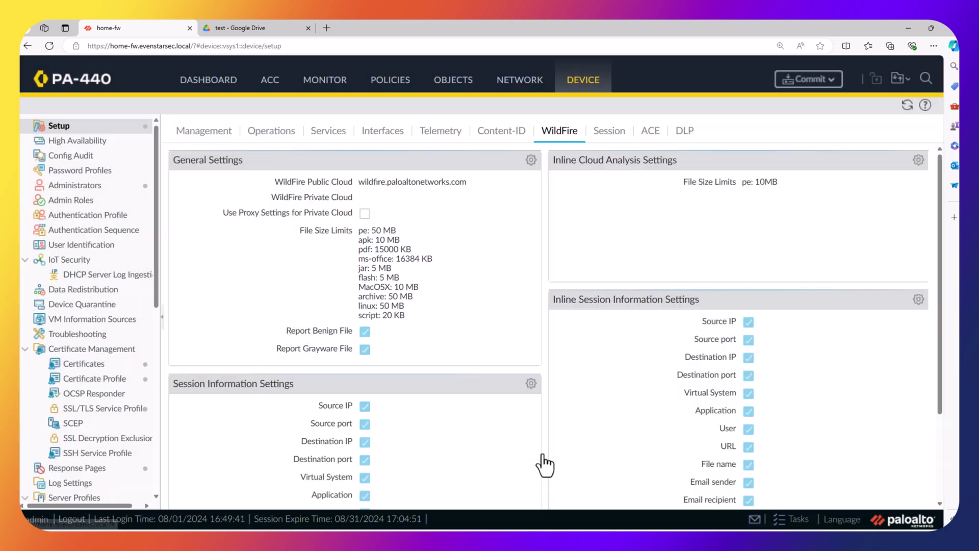
- Commit the pending configuration and show Monitor > Logs > WildFire Submissions
left_click(806, 80)
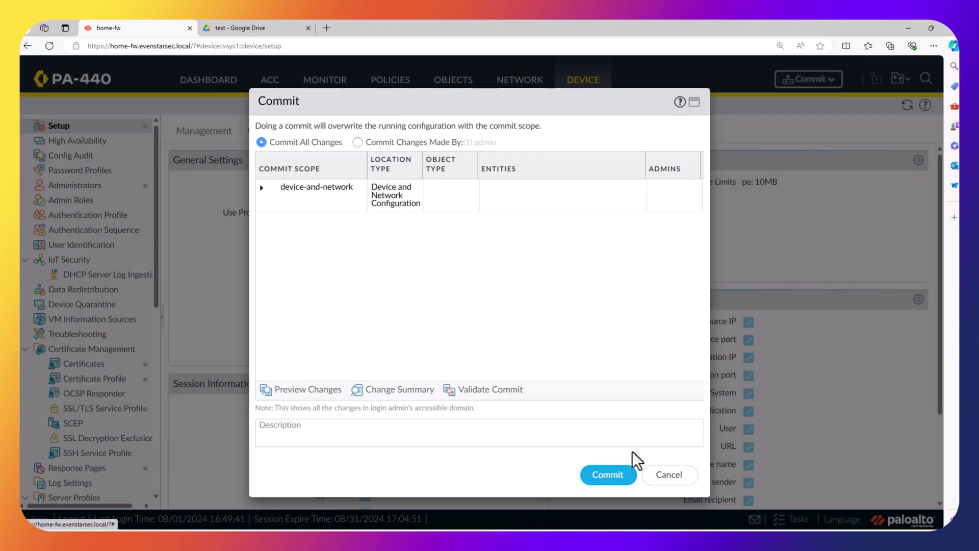
left_click(621, 479)
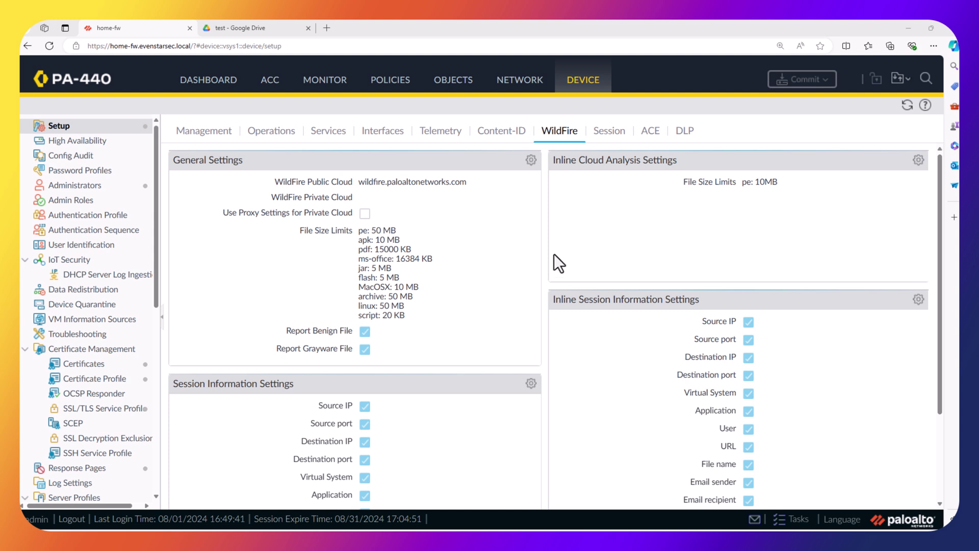
left_click(330, 82)
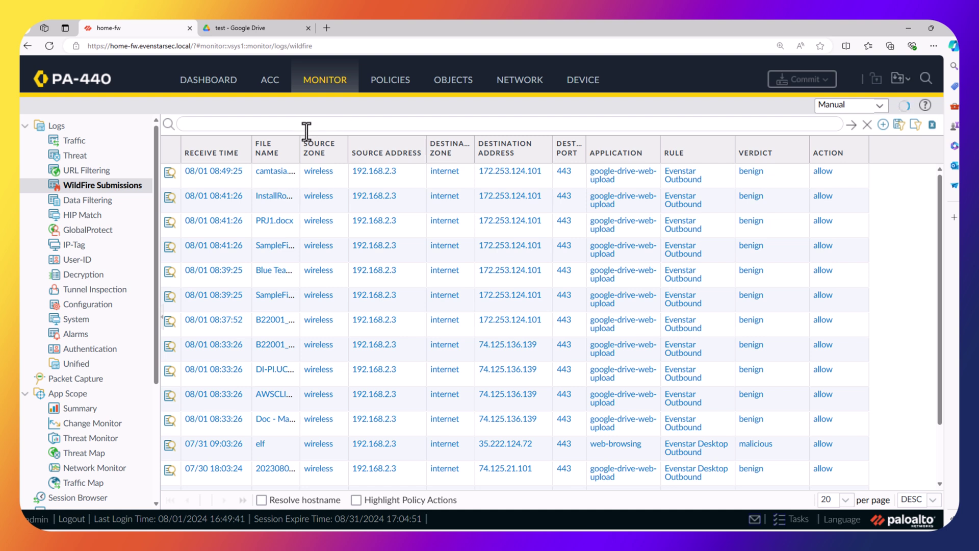
- Upload Jacksonville Map.pdf into the Drive test folder and start the stopwatch
left_click(252, 32)
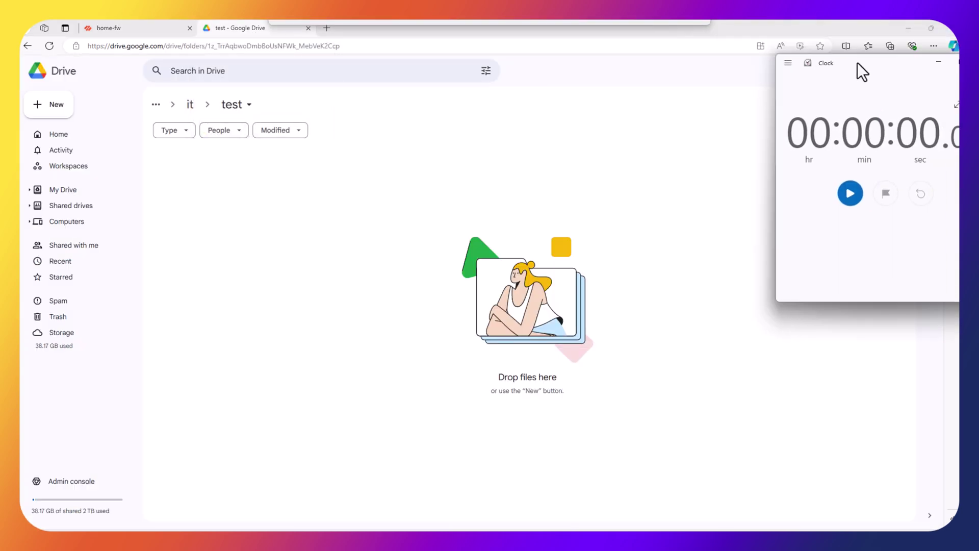
left_click_drag(838, 66, 696, 73)
key("alt+Tab")
left_click(586, 324)
left_click(683, 84)
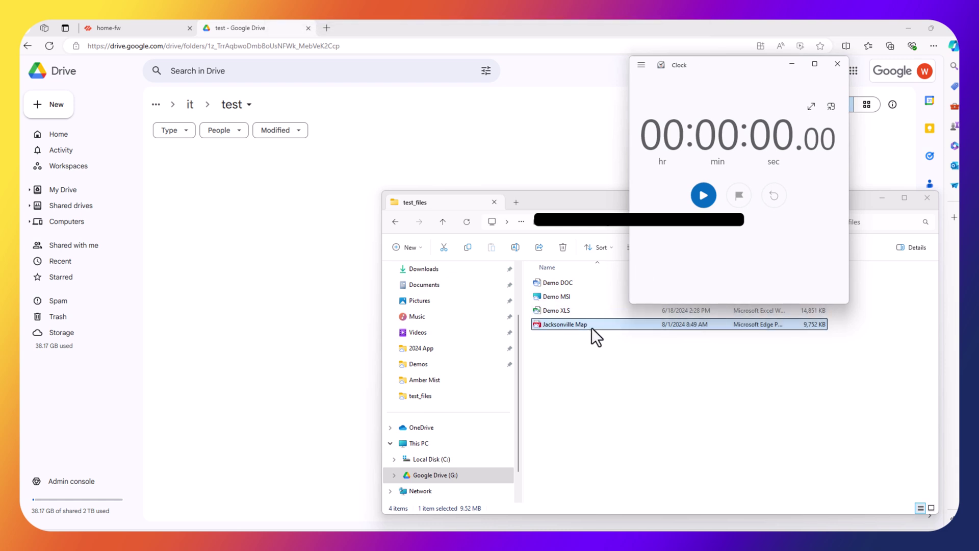
left_click_drag(589, 325, 240, 205)
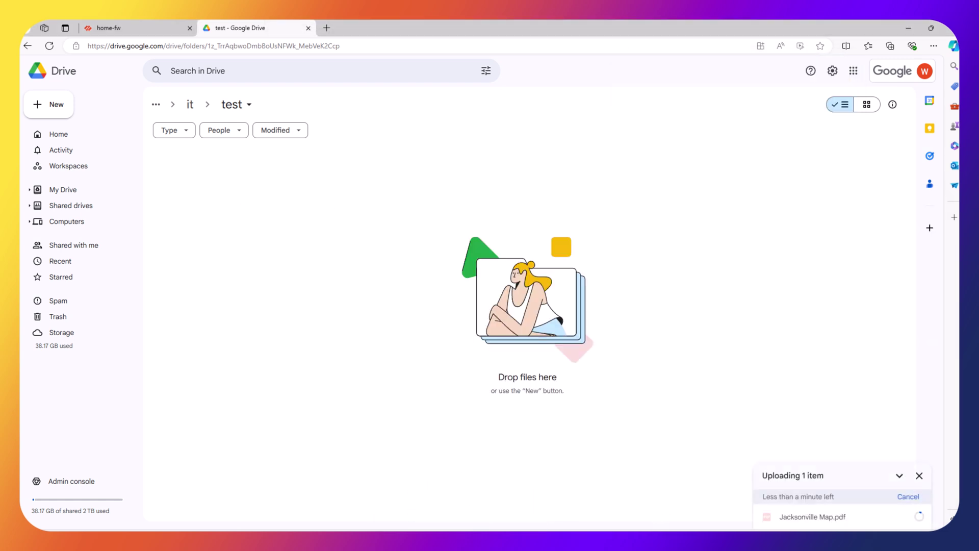
key("alt+Tab")
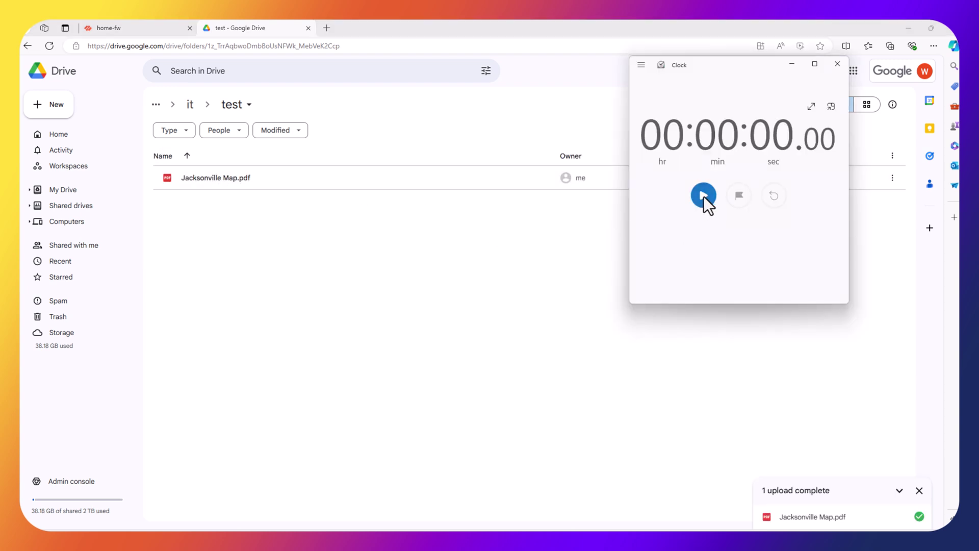
left_click(702, 196)
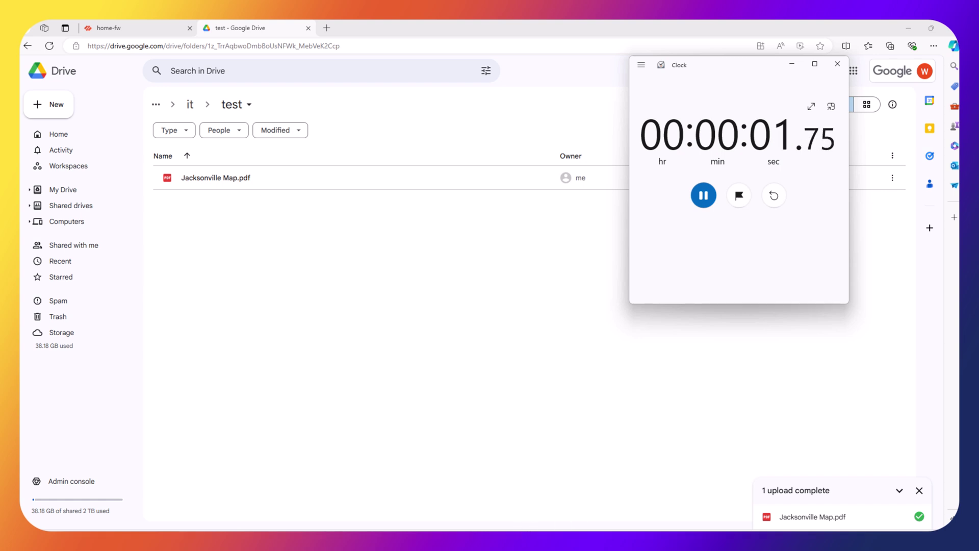
- Upload Demo DOC, Demo MSI and Demo XLS into the Drive test folder
key("alt+Tab")
left_click(581, 288)
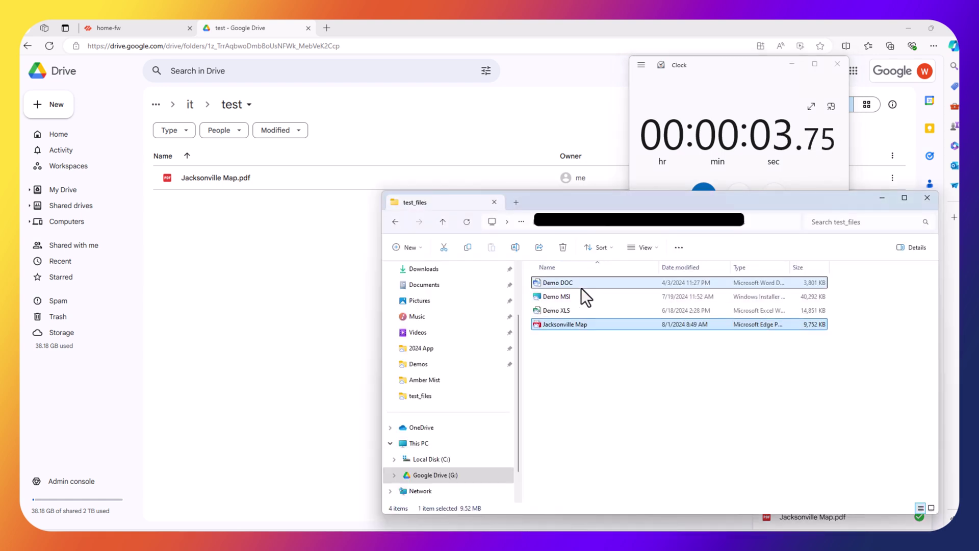
left_click(583, 308, "shift")
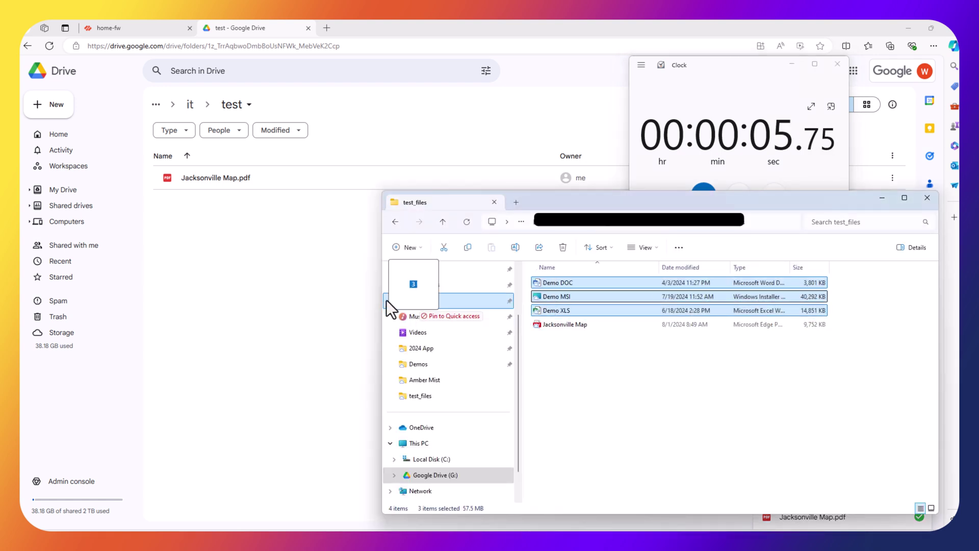
left_click_drag(341, 290, 257, 250)
left_click_drag(257, 250, 257, 250)
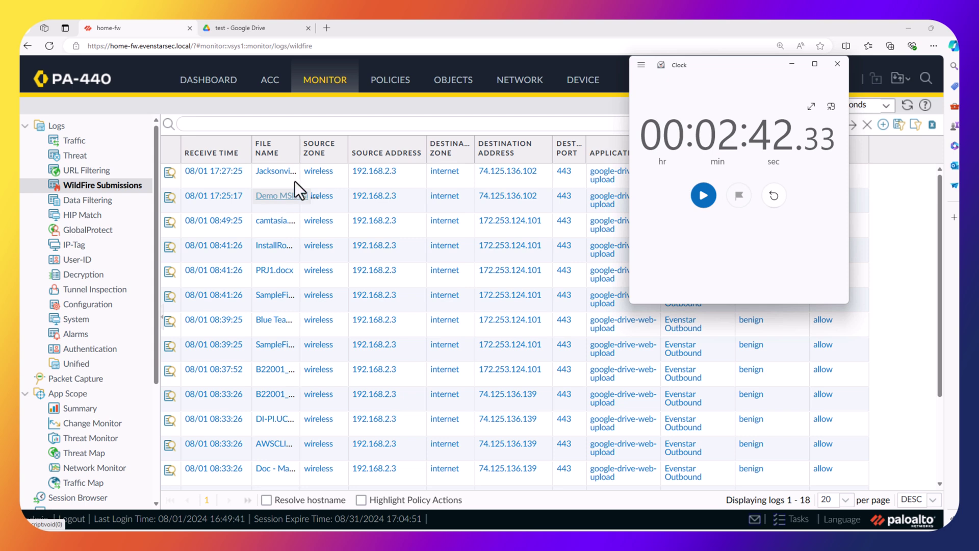
- Add the File Digest column to the WildFire Submissions log
left_click(837, 64)
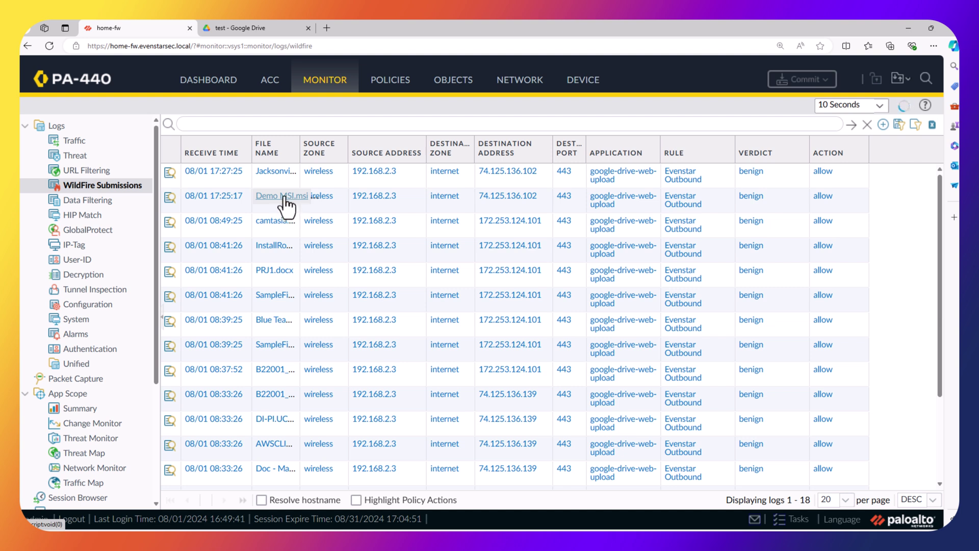
left_click(290, 149)
mouse_move(315, 170)
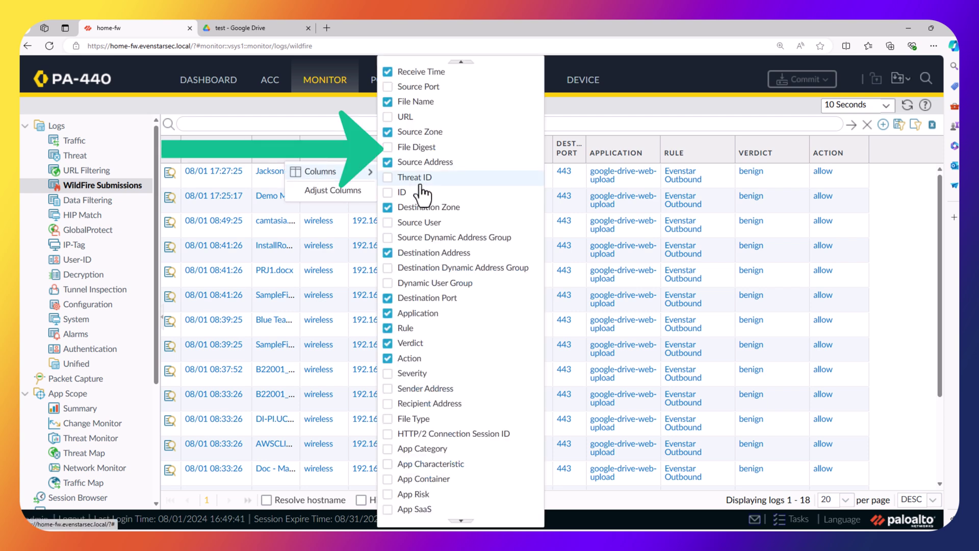
left_click(389, 148)
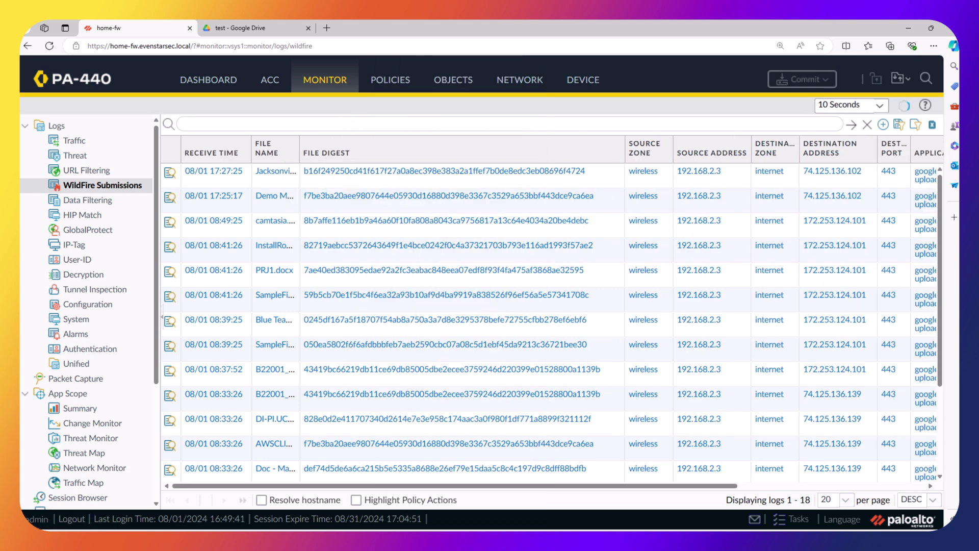
key("alt+Tab")
- Compare the local hash ending F4724 with Jacksonville Map.pdf's logged digest, then return to the log
left_click_drag(589, 167, 428, 209)
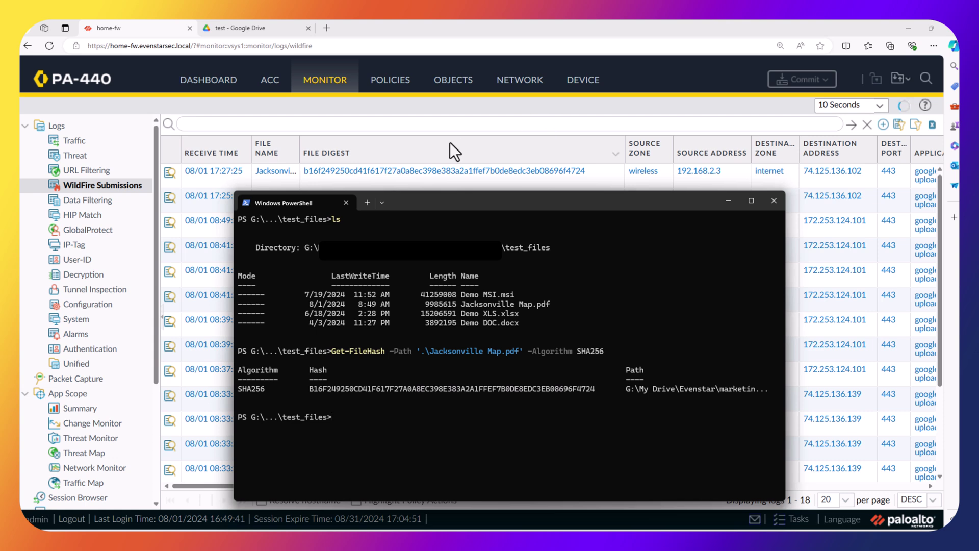
left_click(540, 106)
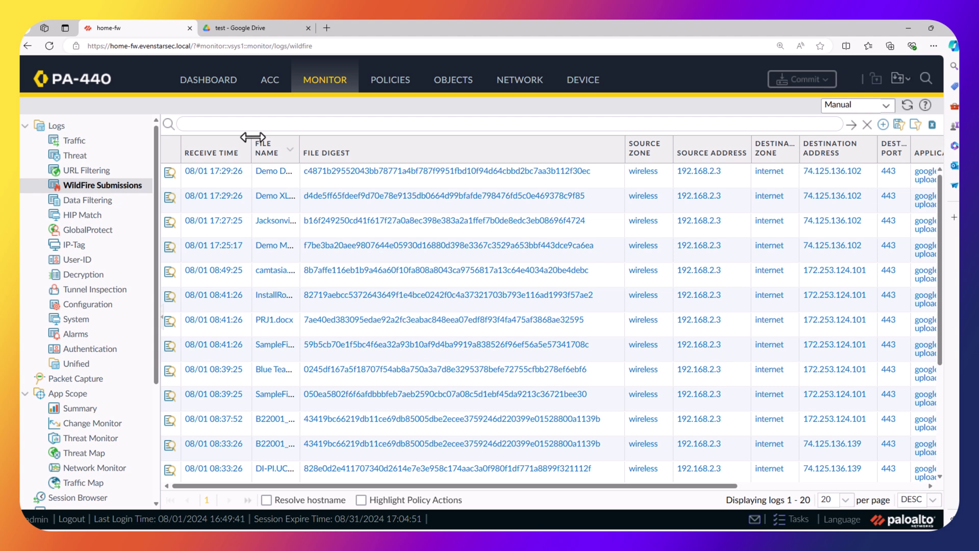
- Scroll the WildFire Submissions table right to show the Application, Rule and Verdict columns
left_click_drag(582, 485, 746, 490)
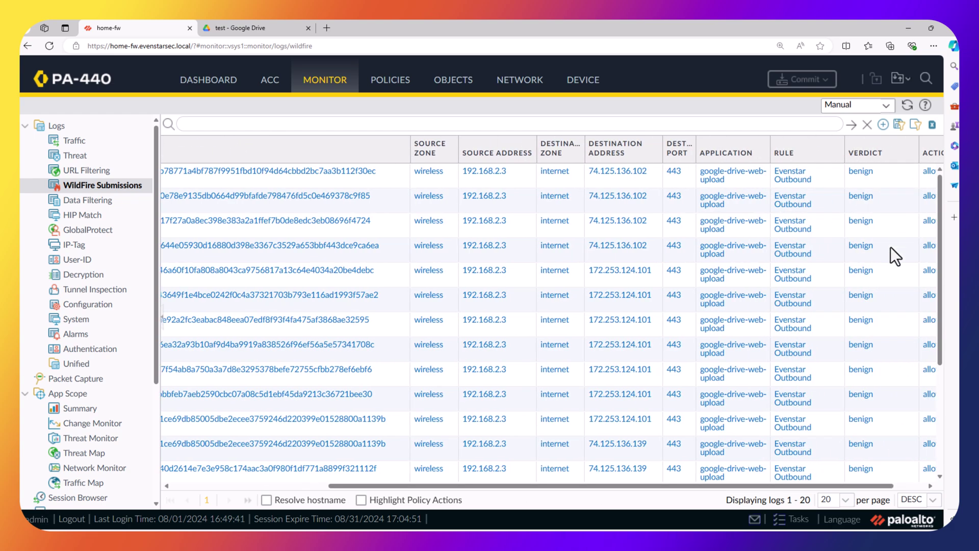